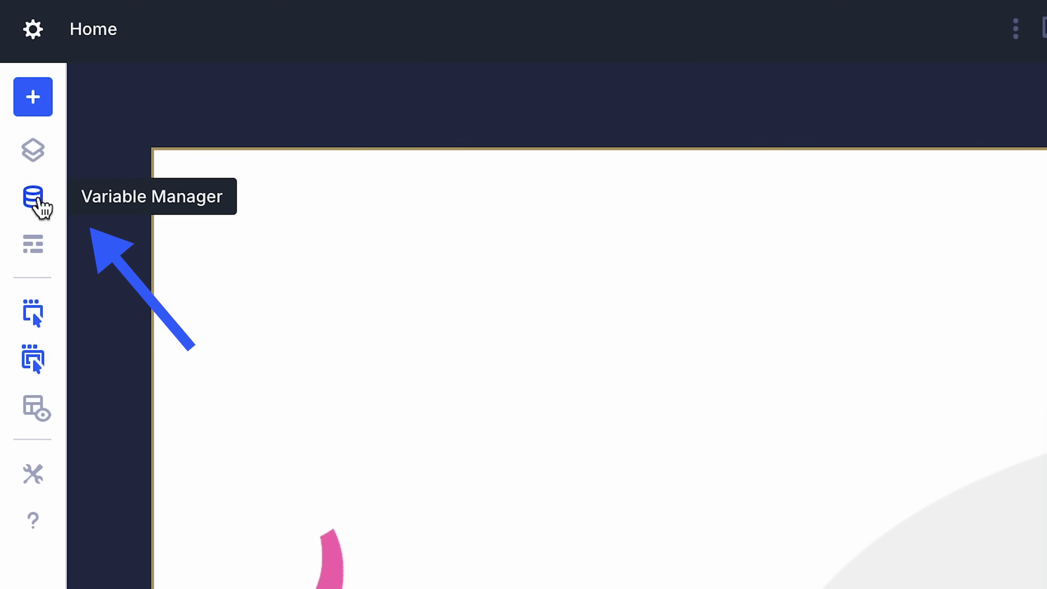
In the Variable Manager, check the Numbers, Colors and Fonts lists, then add a blank global number.
click(39, 201)
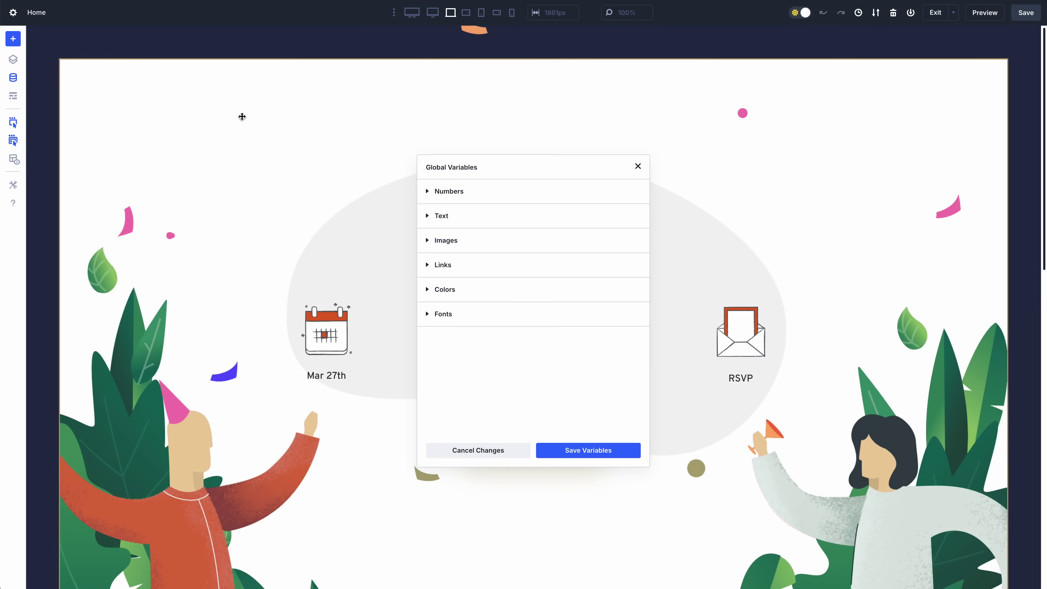
click(536, 194)
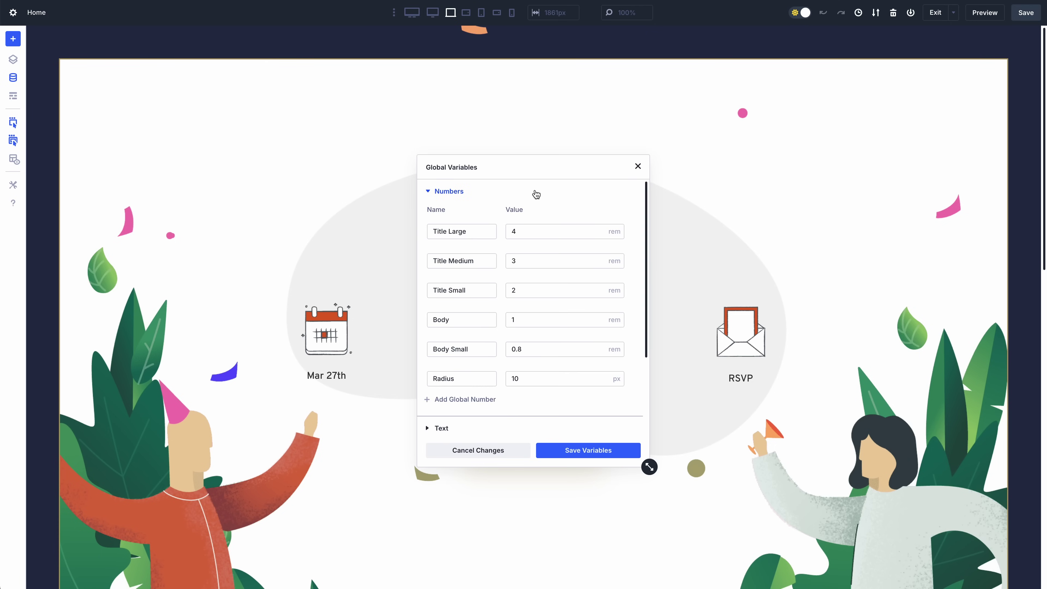
click(536, 195)
click(518, 289)
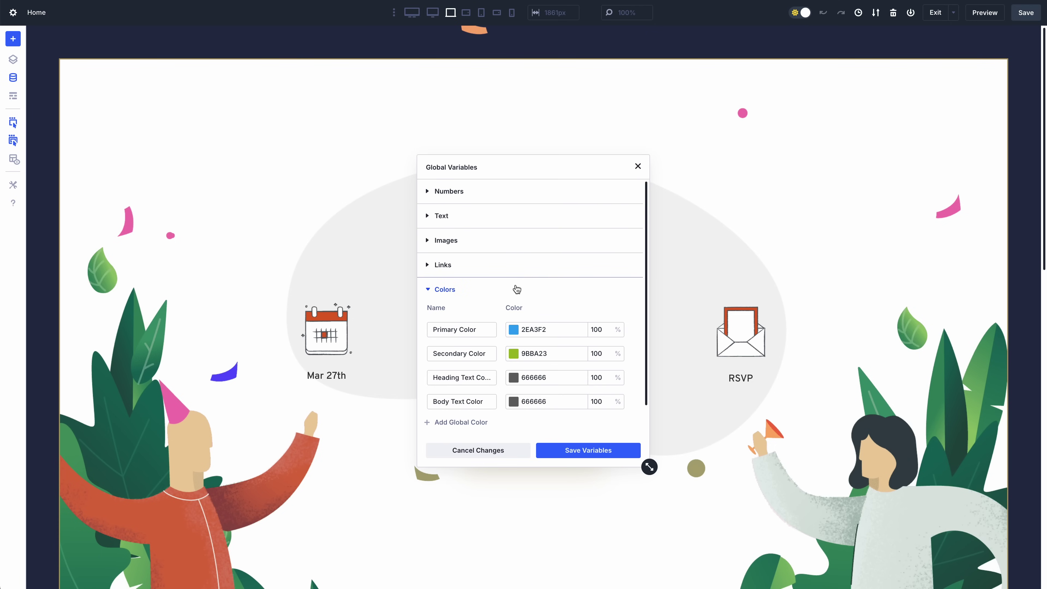
click(517, 289)
click(502, 326)
click(502, 323)
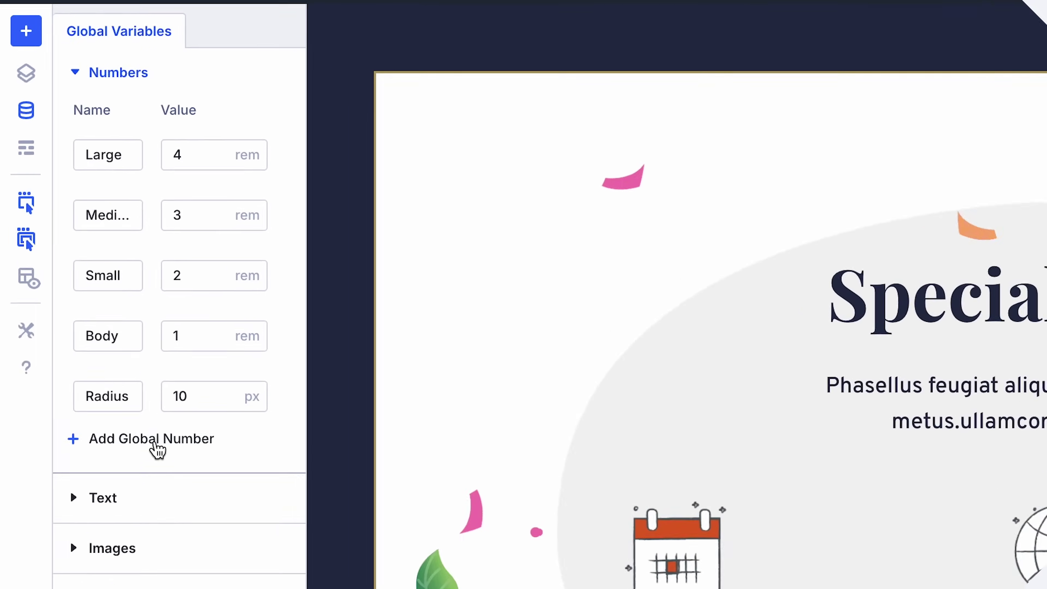
click(156, 447)
click(117, 516)
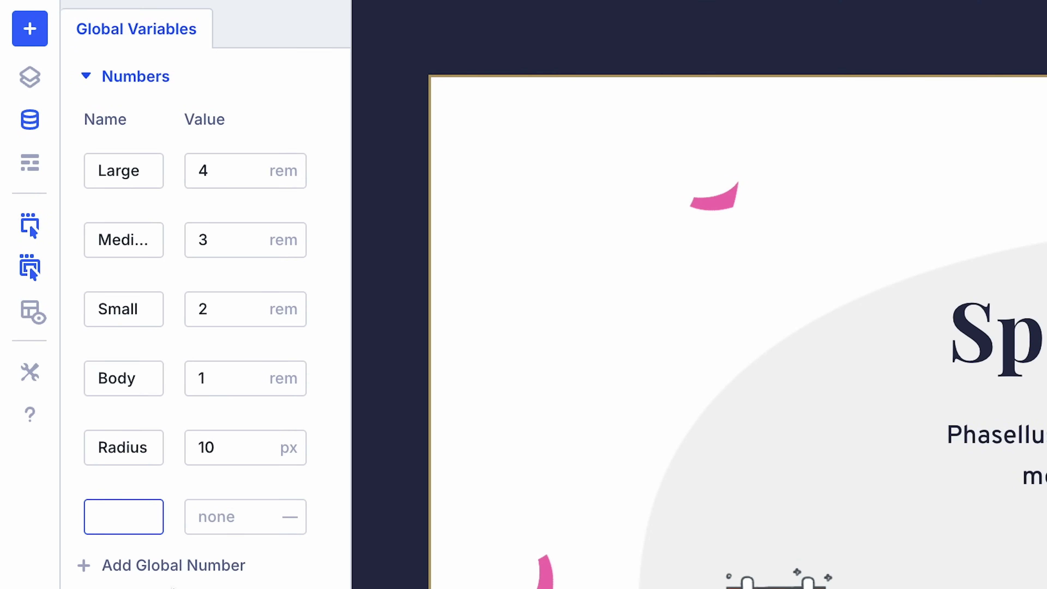
Give the Hero number 8 rem and link the Special Events heading's text size to it.
click(199, 516)
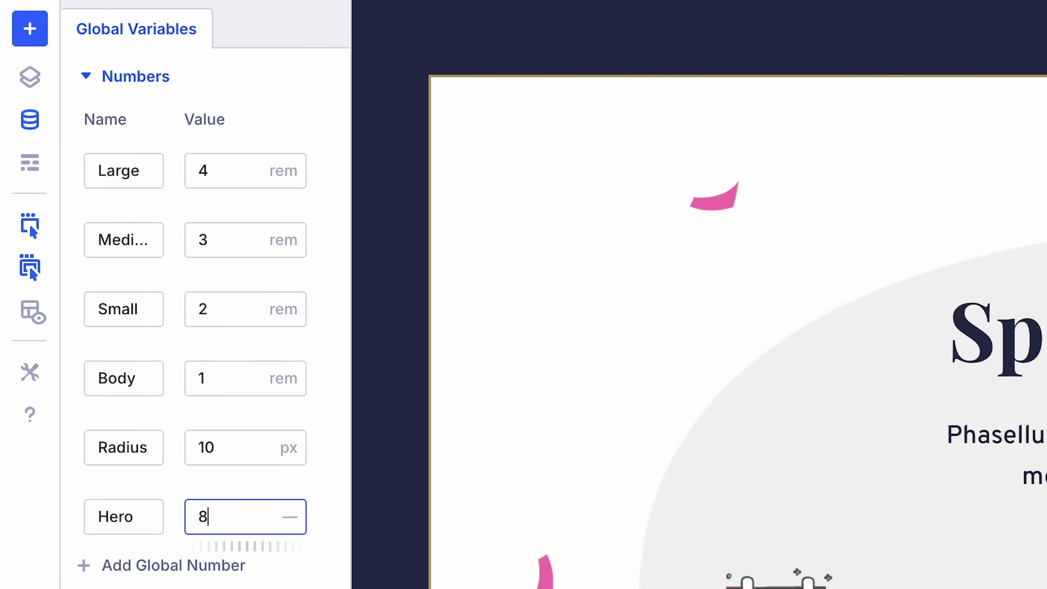
key(Return)
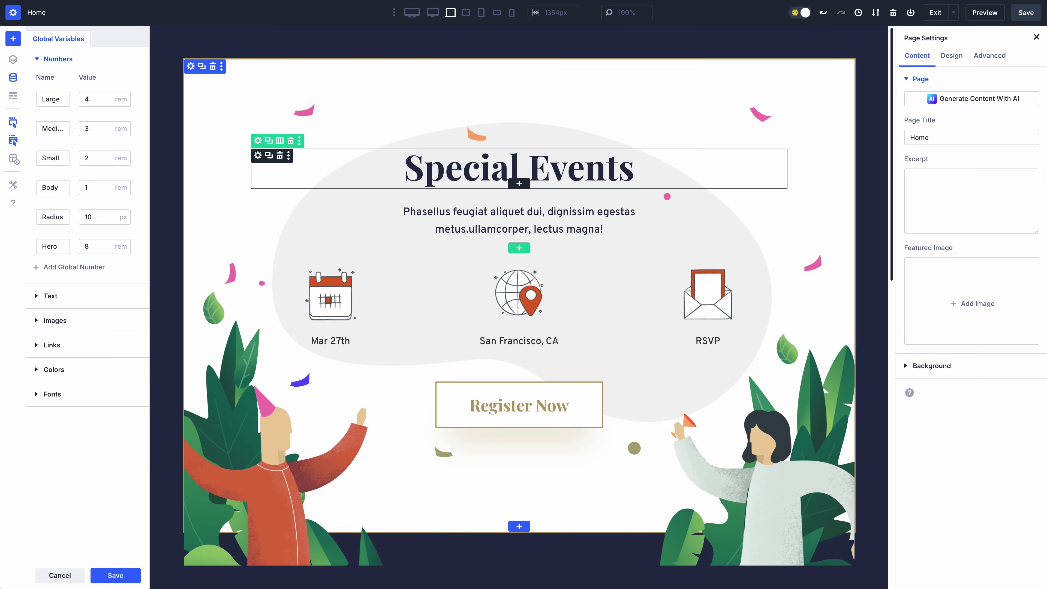
click(535, 171)
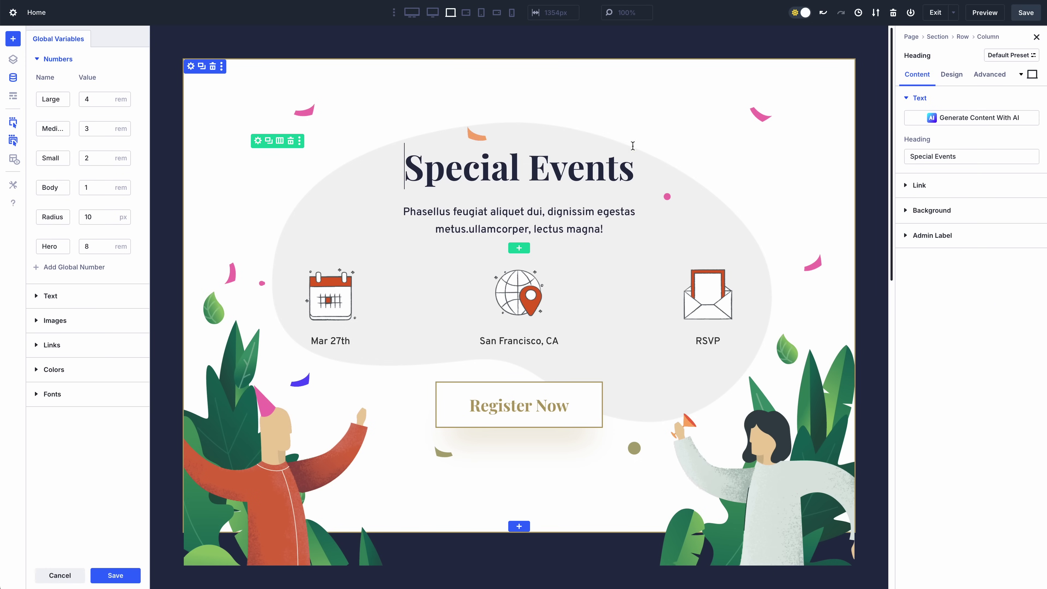
click(952, 74)
click(934, 124)
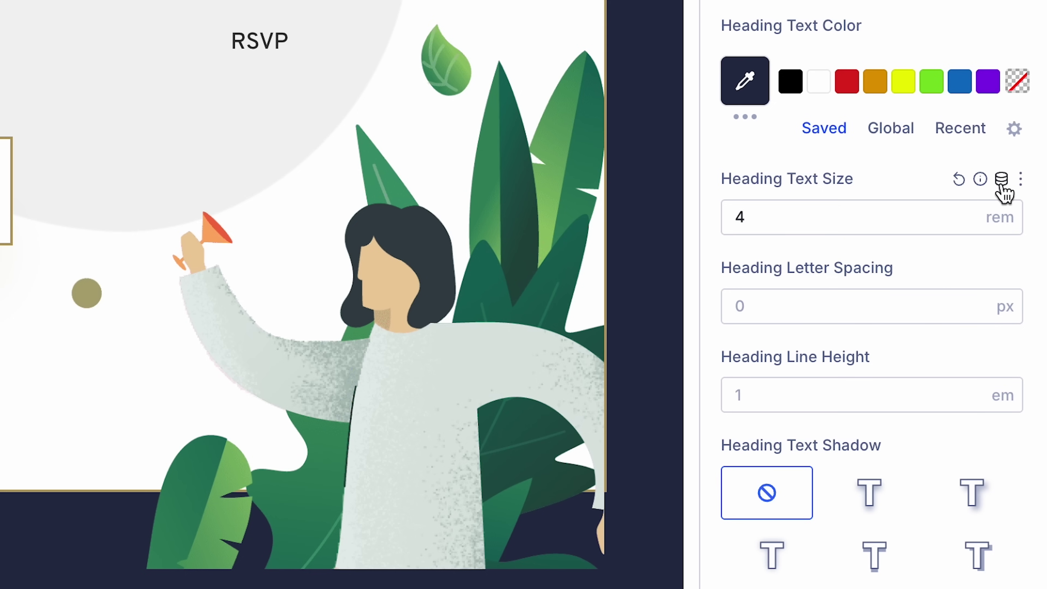
click(1023, 399)
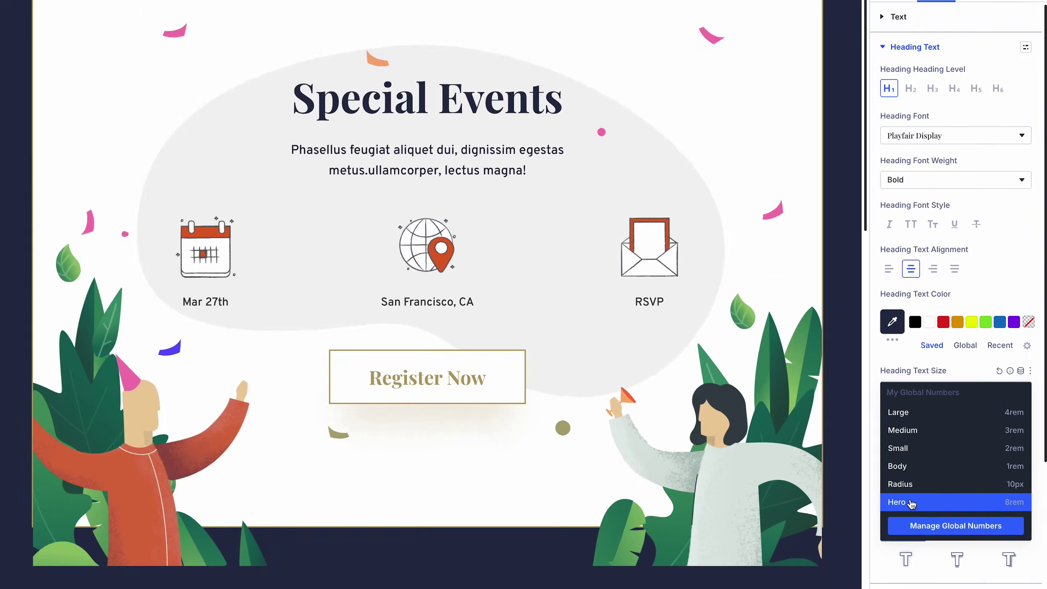
click(783, 441)
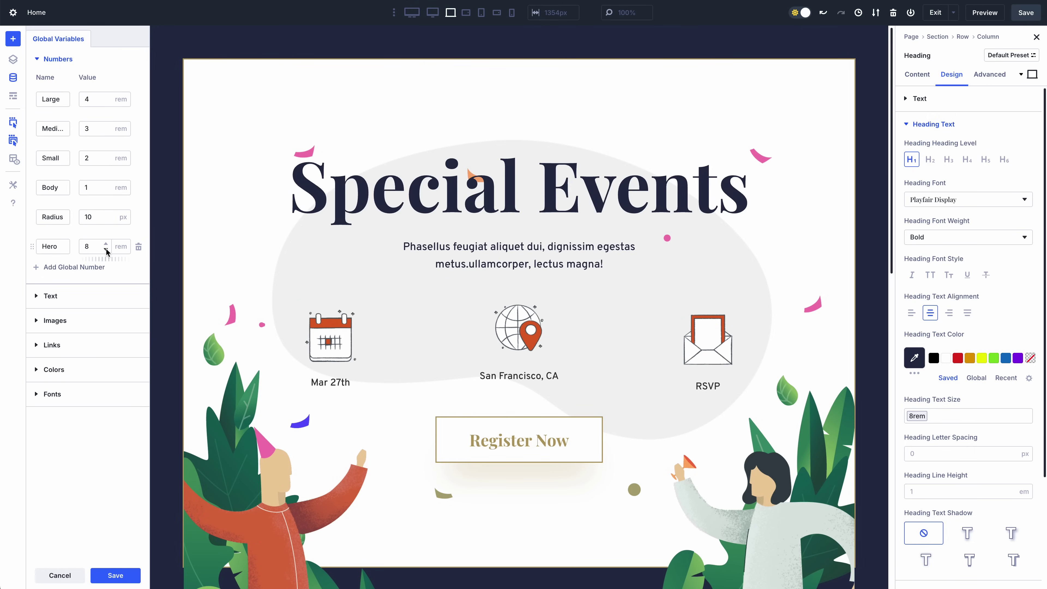
Lower the Hero number to 4 rem, then step it back up.
click(106, 250)
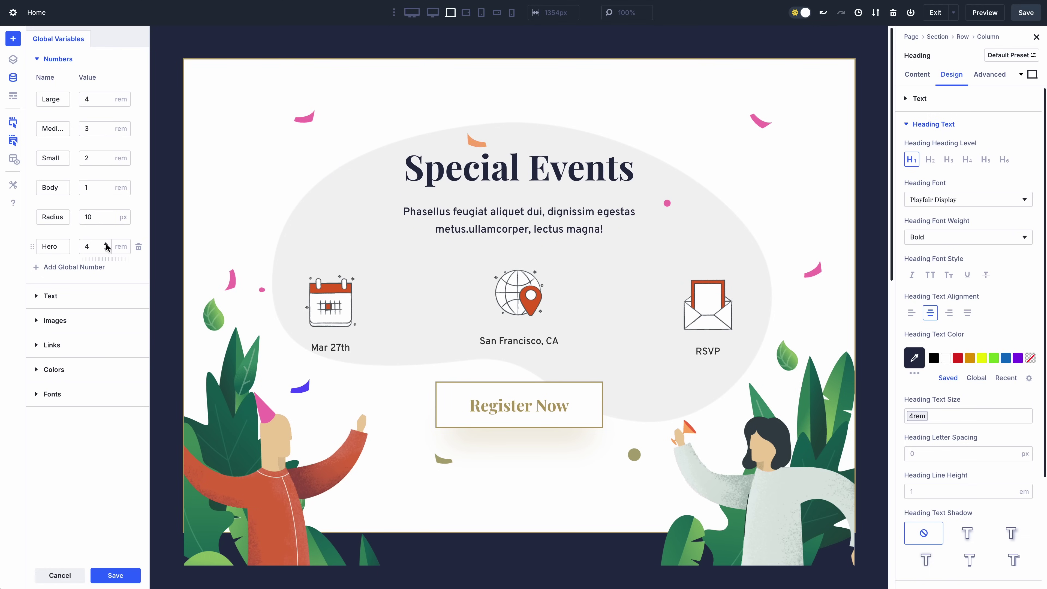
click(106, 244)
click(106, 243)
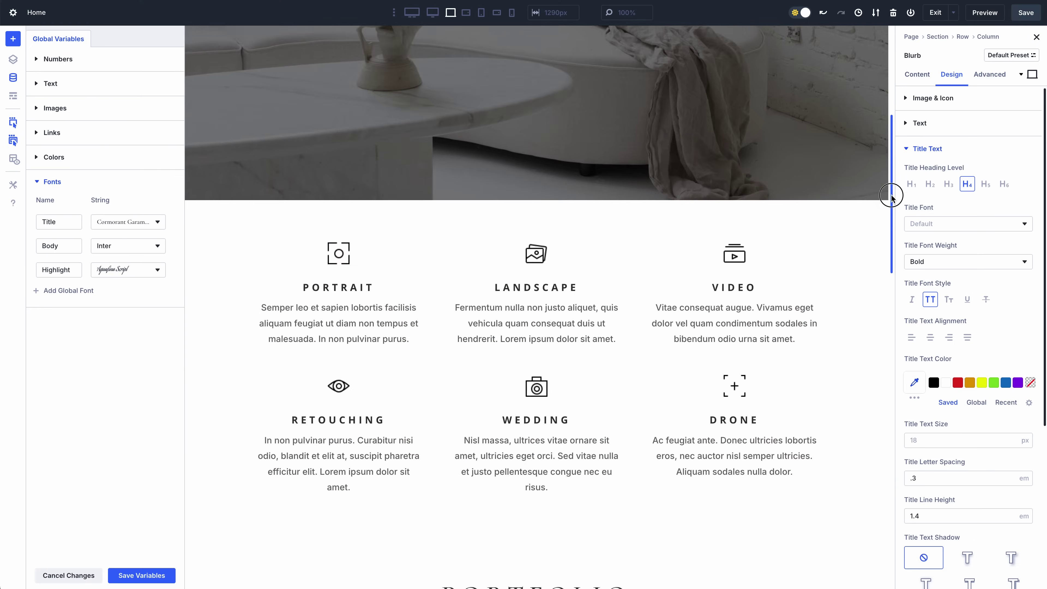
Scroll the photography demo page down to the services grid.
scroll(883, 239, down, 3)
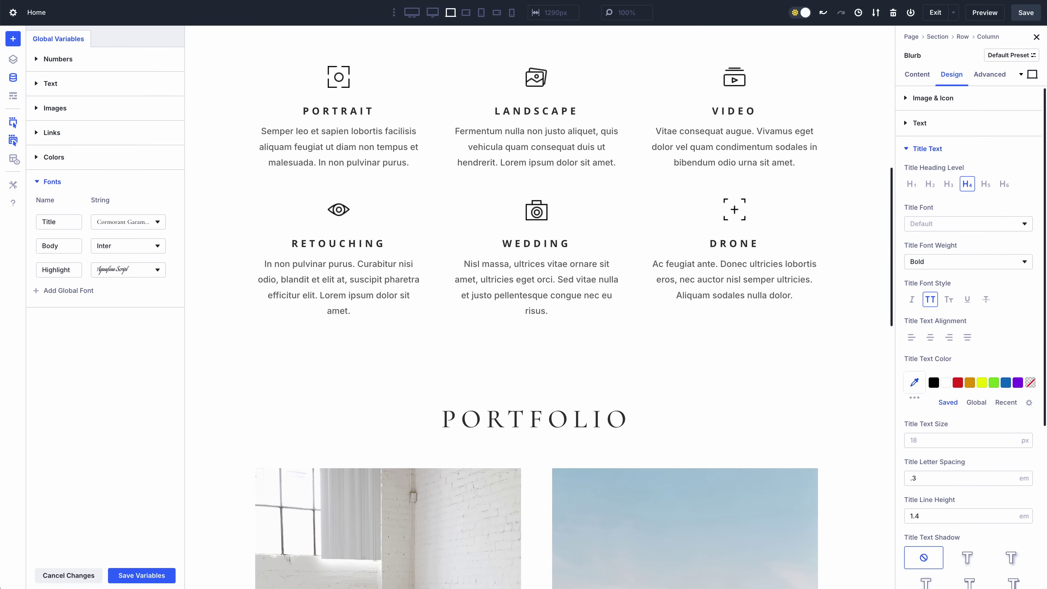
Link the Blurb default preset's Title Text font to the Title global font.
click(1015, 62)
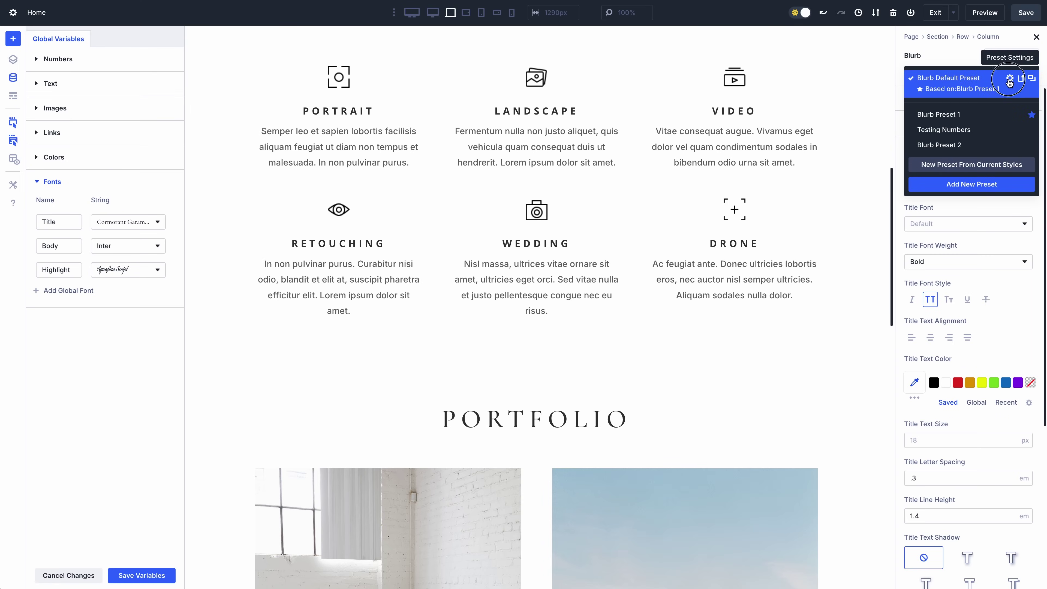
click(1010, 83)
click(953, 76)
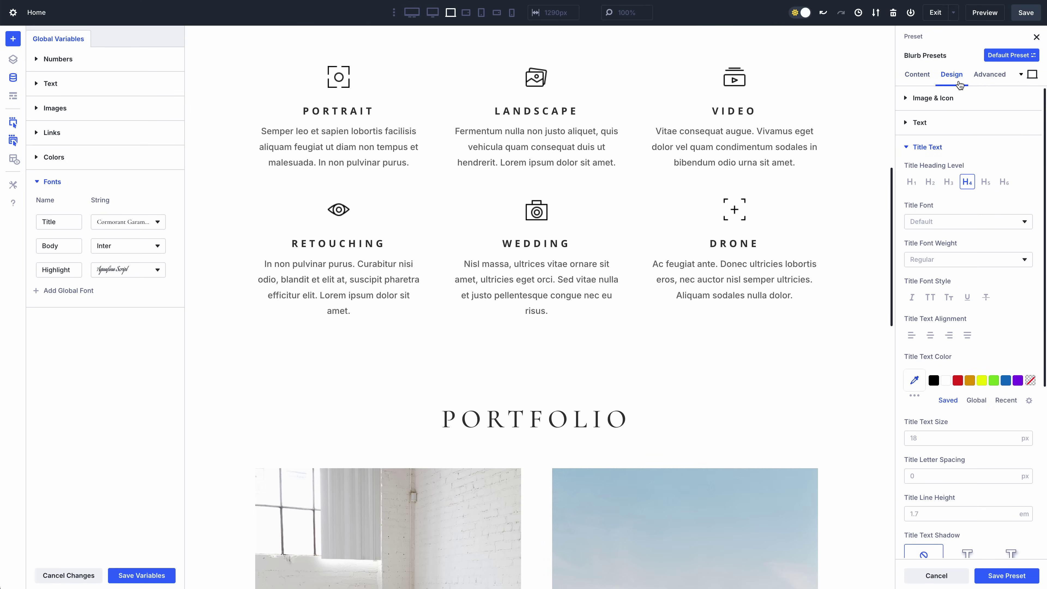
click(1024, 205)
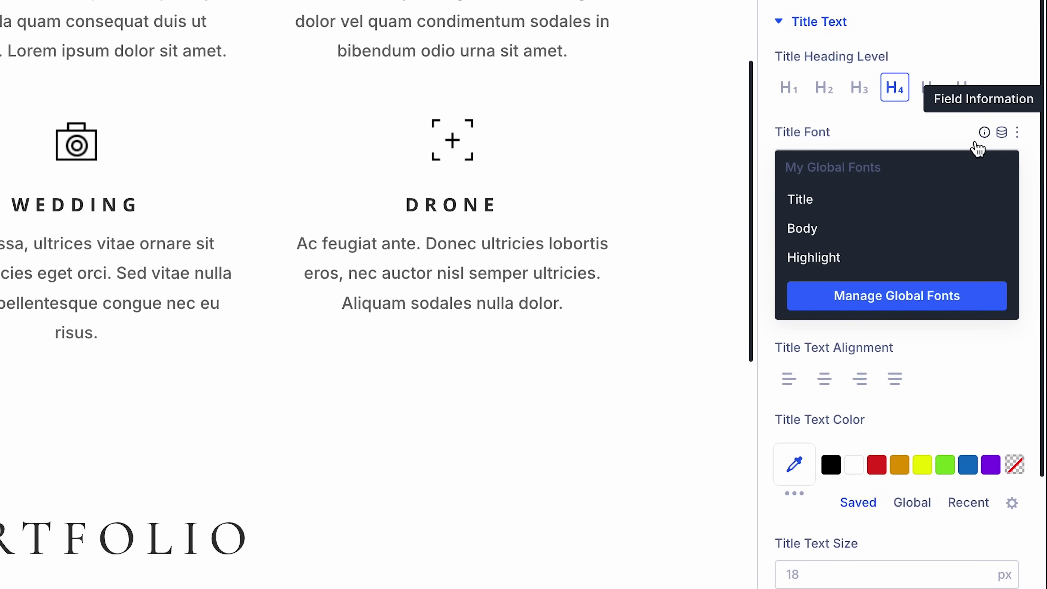
click(822, 205)
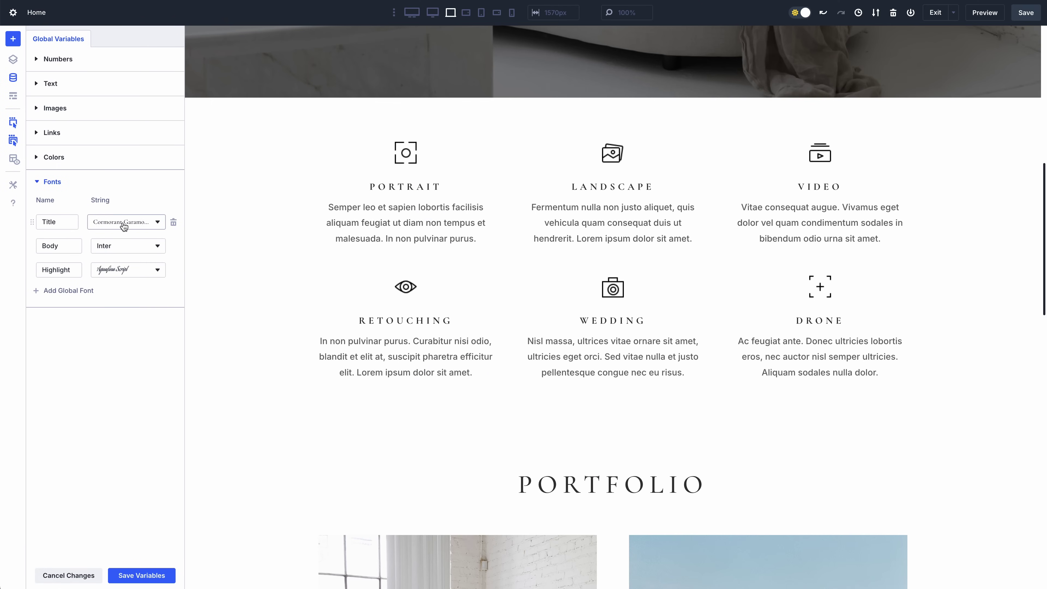
Try Aclonica and Aguafina Script for the Title global font, then settle on ABORETO.
click(124, 225)
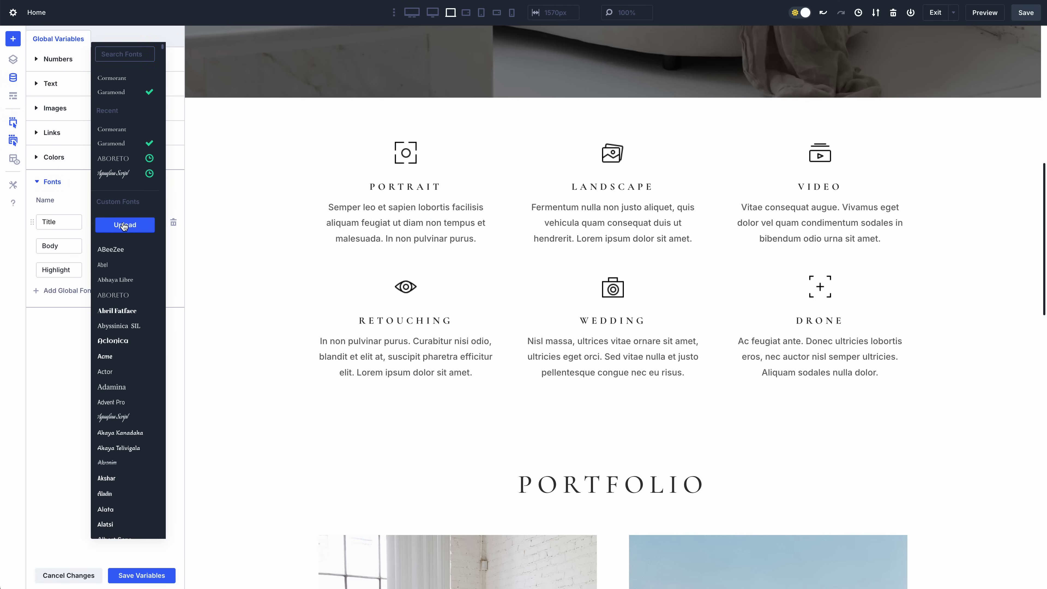
click(129, 341)
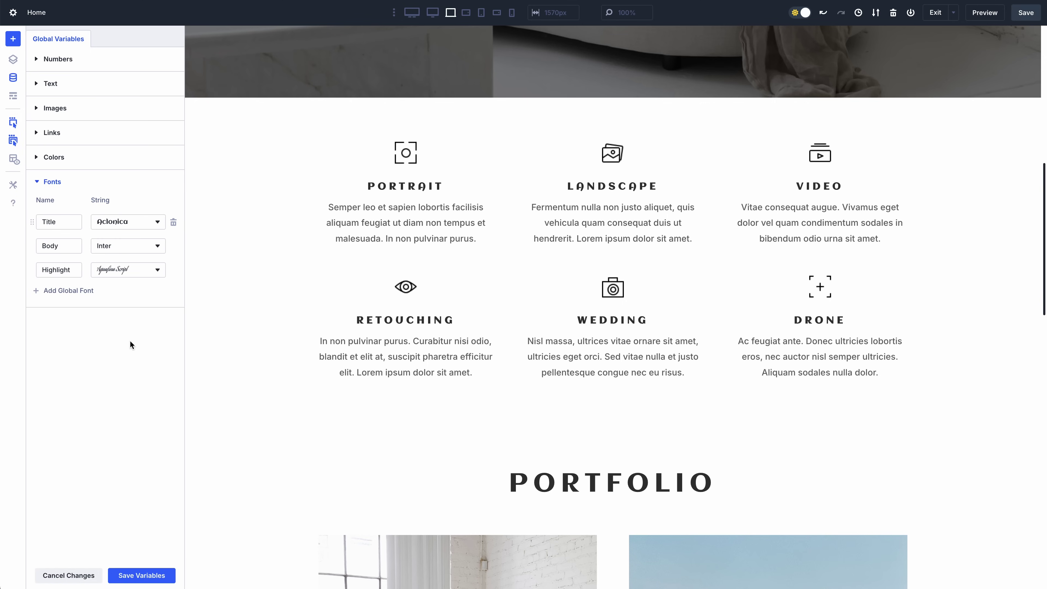
click(128, 222)
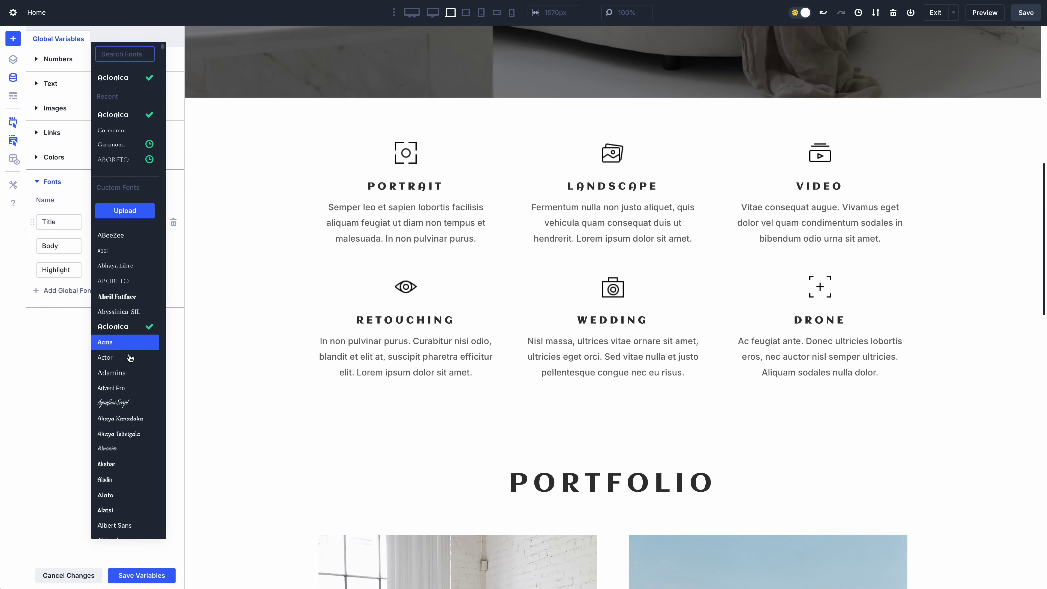
click(118, 403)
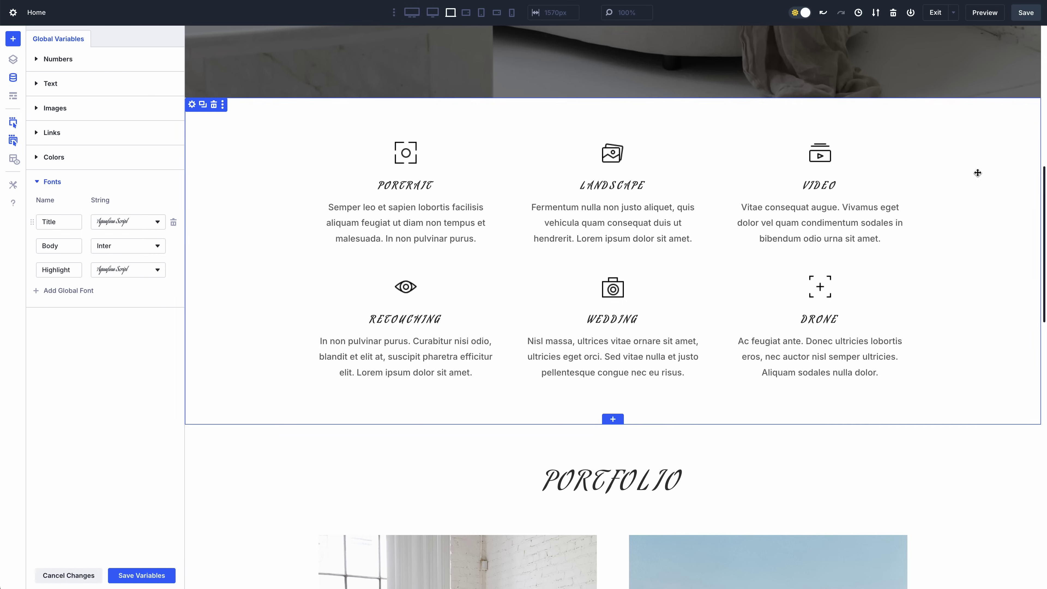
drag(1045, 191, 1035, 458)
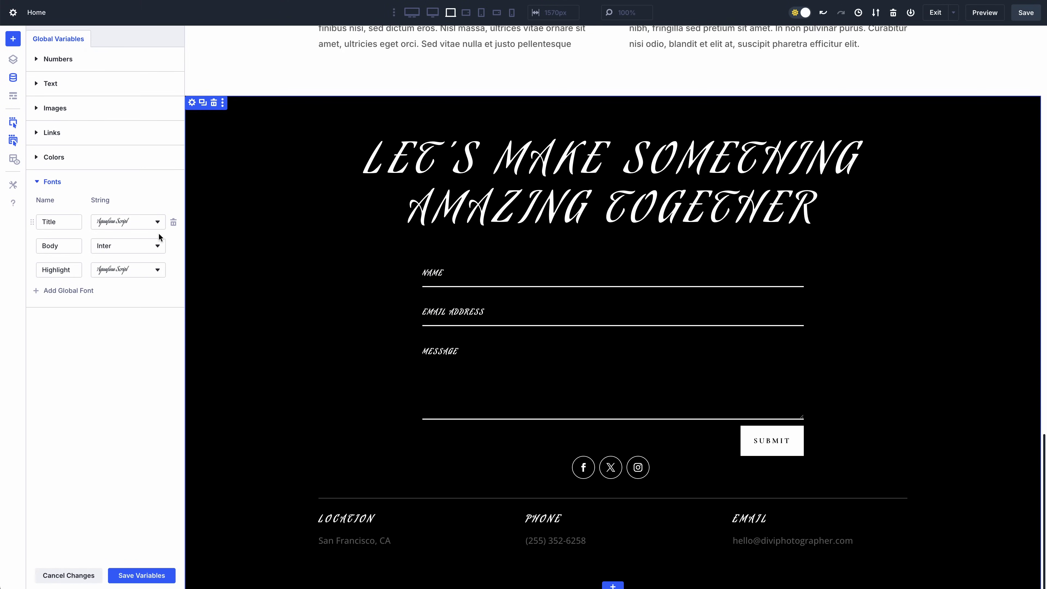
click(126, 222)
click(125, 282)
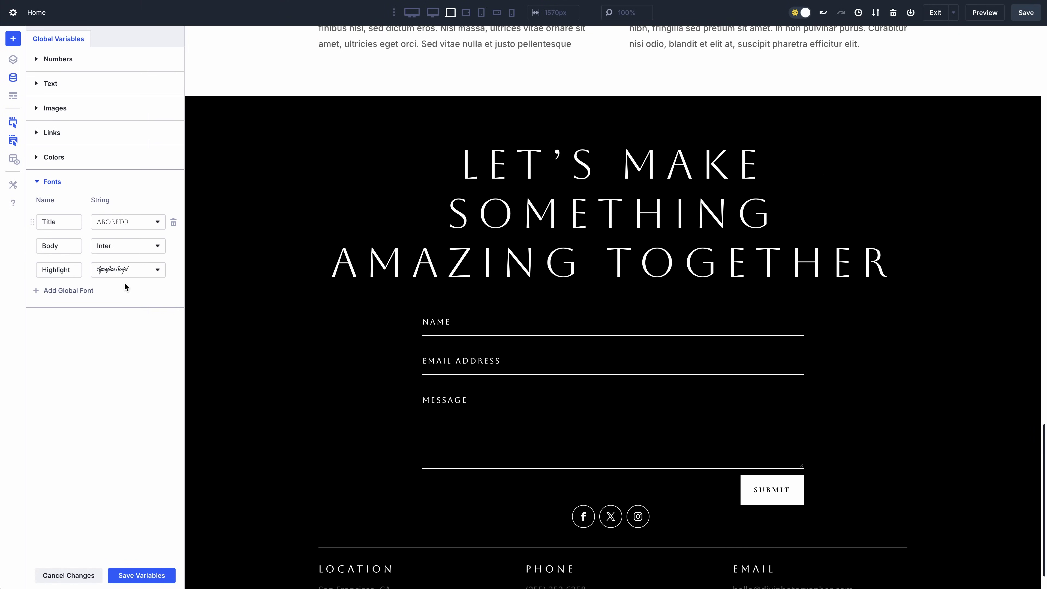
Link the Blurb preset's Title Text Size to the H3 global number.
drag(1035, 488, 1019, 89)
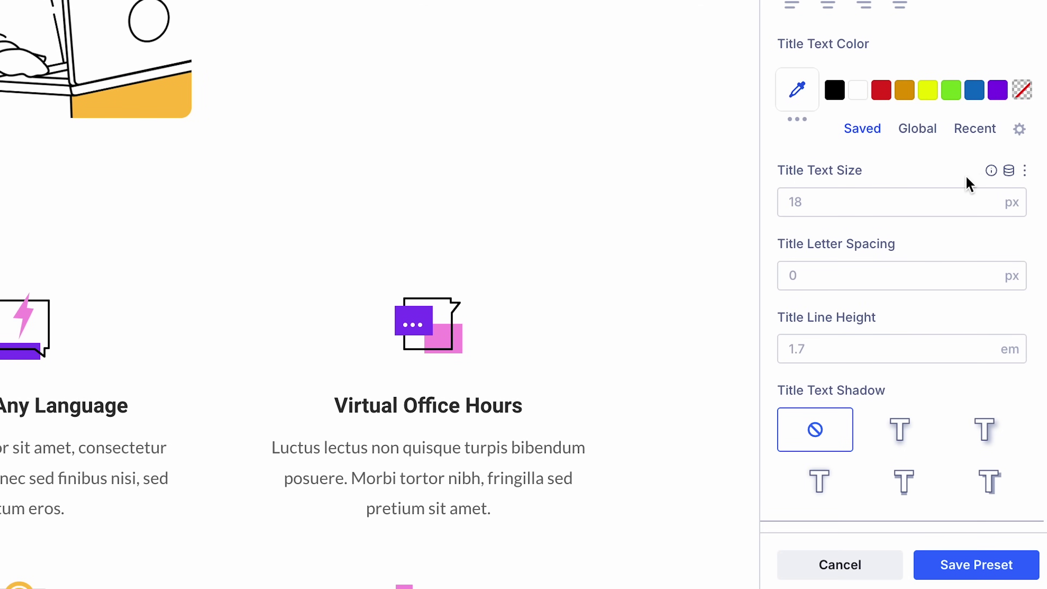
click(1023, 372)
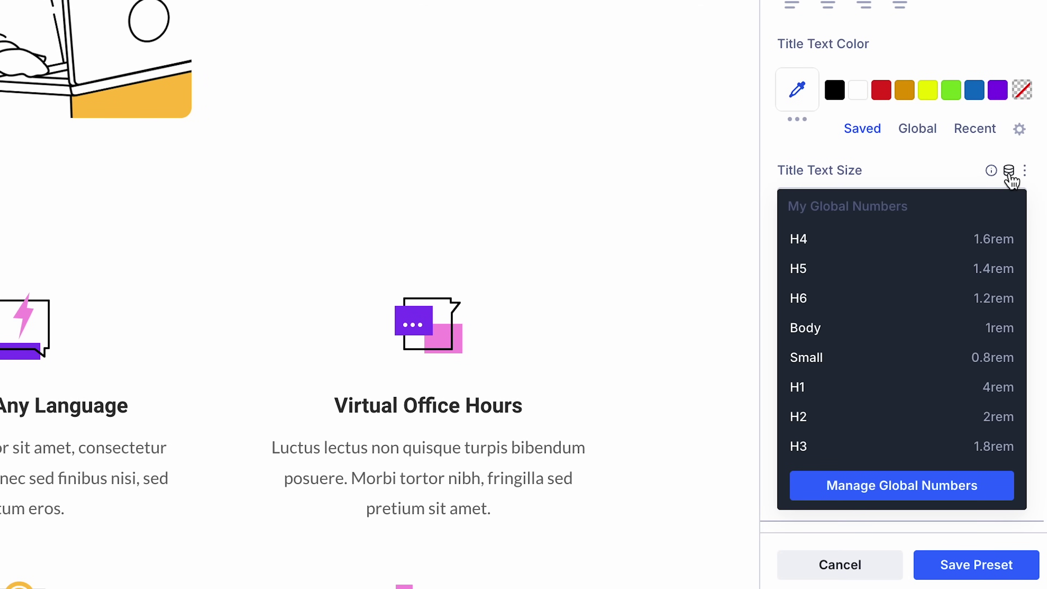
click(818, 446)
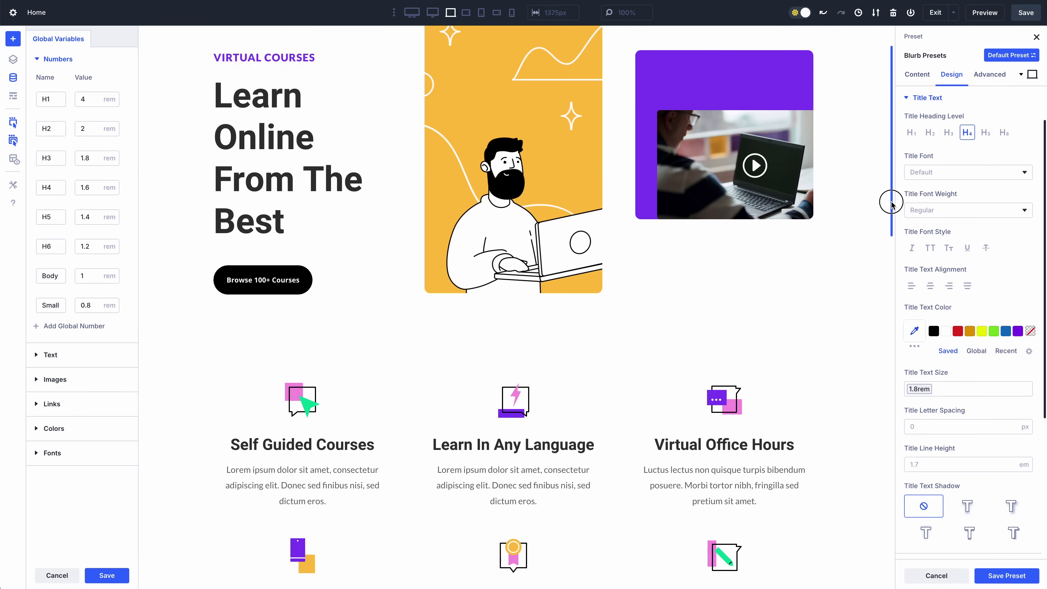
drag(888, 198, 892, 299)
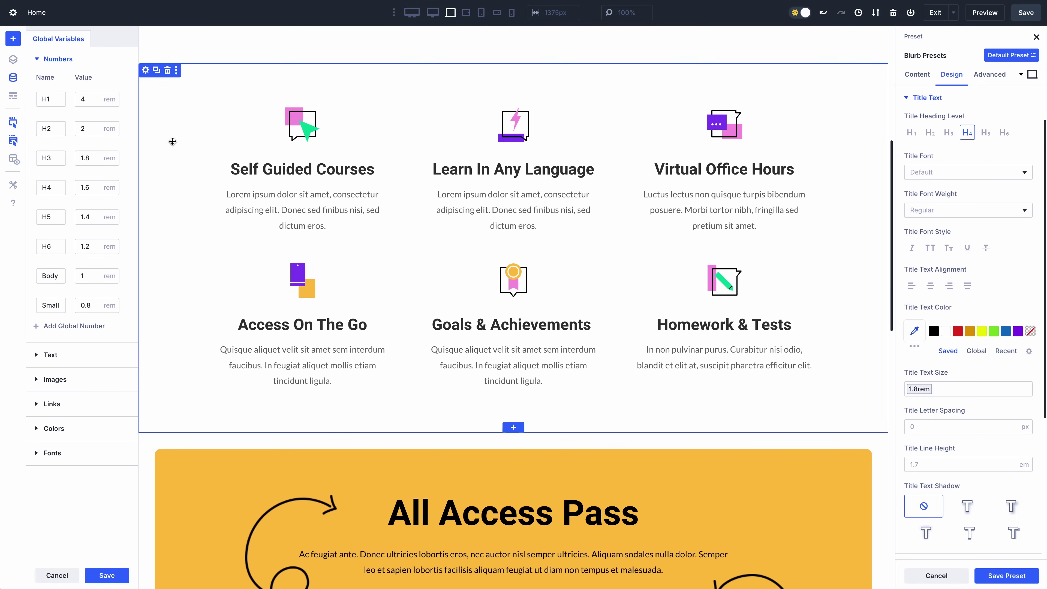
Test larger H3 and H1 values, returning them to 1.8rem and 4rem.
click(95, 156)
click(95, 156)
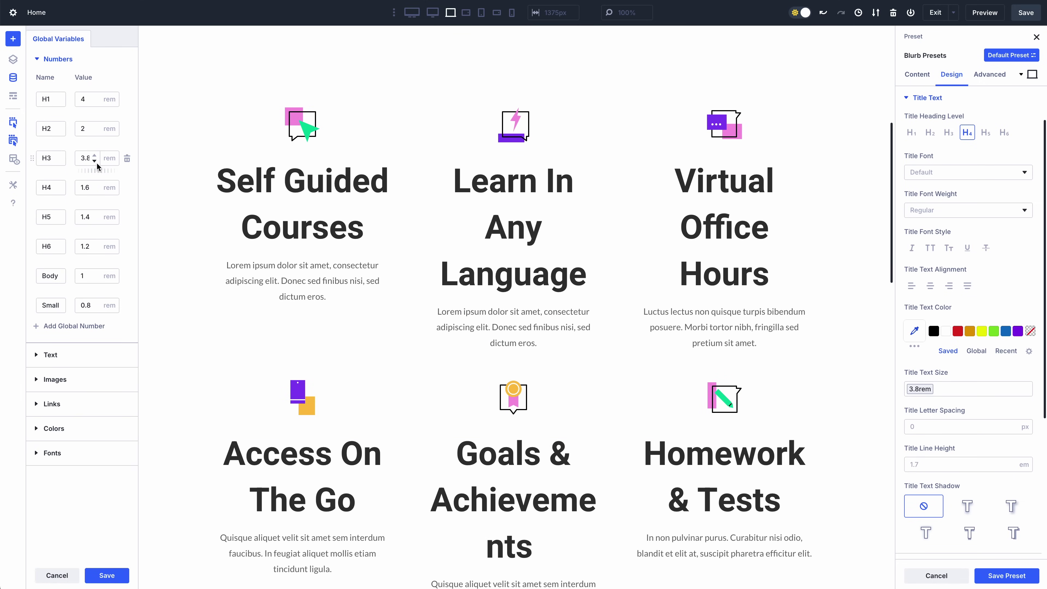
click(95, 161)
click(95, 162)
scroll(202, 141, down, 8)
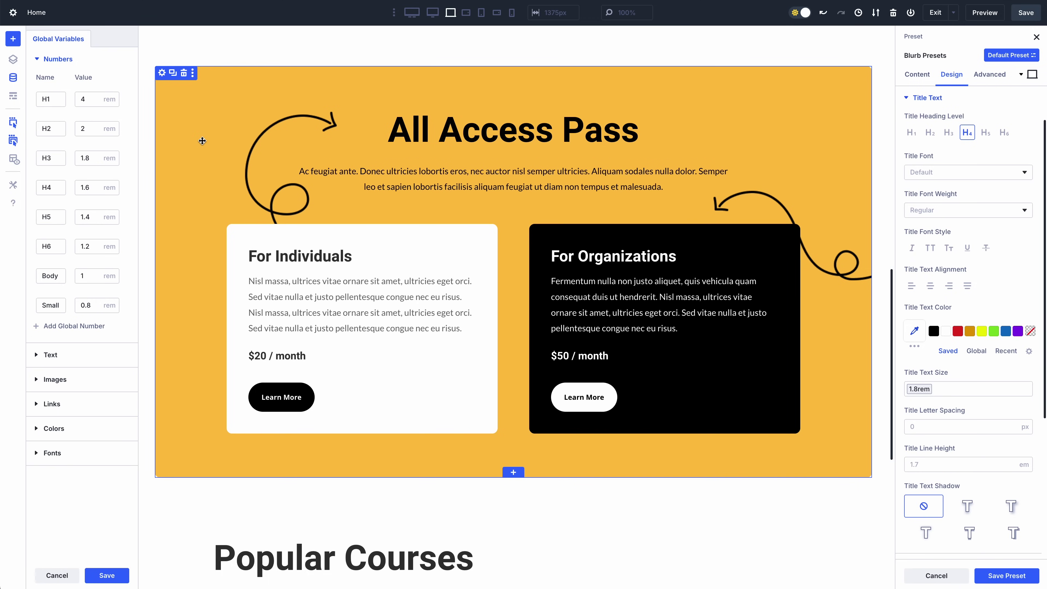
click(95, 98)
click(95, 97)
click(95, 97)
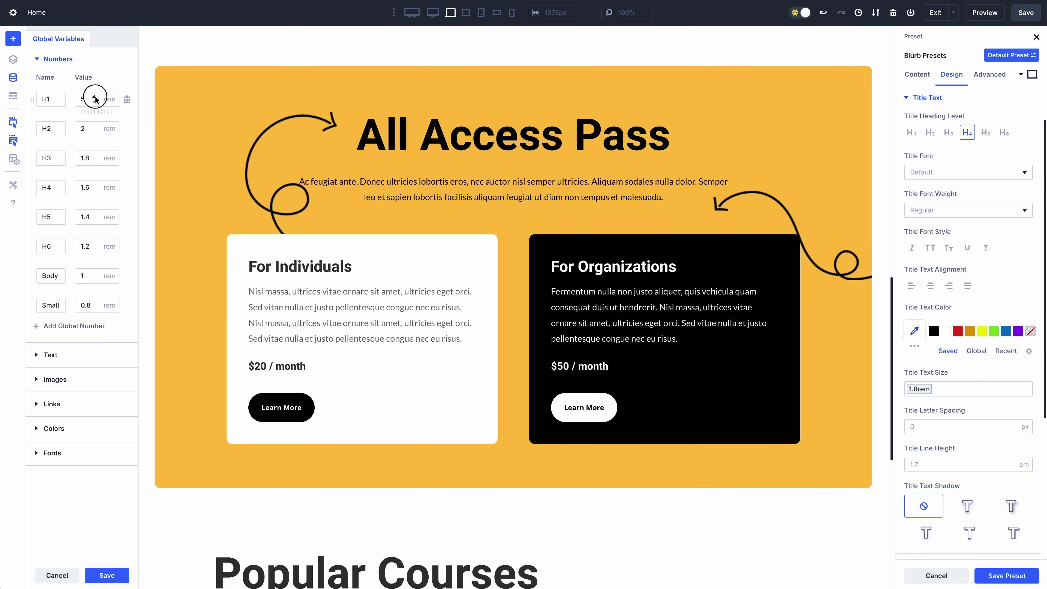
click(95, 102)
click(95, 102)
click(95, 102)
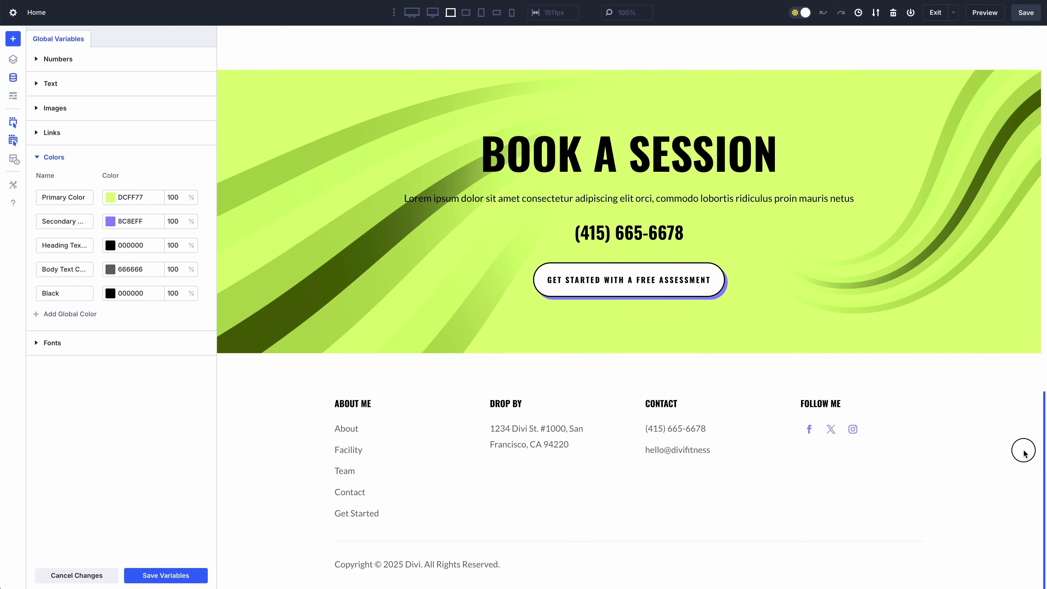
Shift the Primary Color global through different hues in the color picker.
scroll(1020, 421, up, 3)
scroll(1020, 397, up, 15)
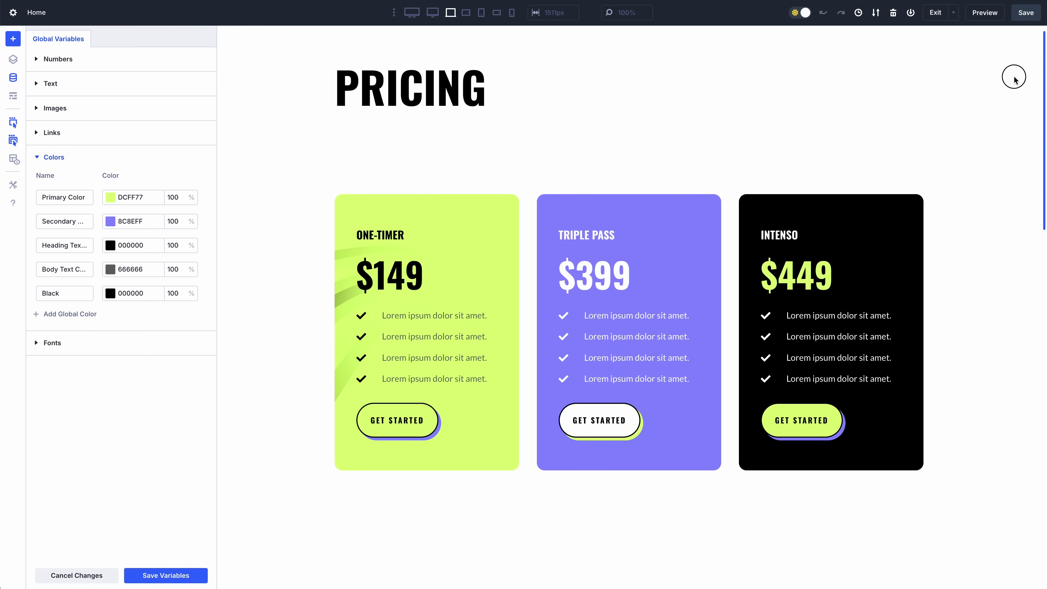
click(110, 202)
drag(138, 234, 112, 194)
Set the Headings global font to Aldrich.
click(52, 434)
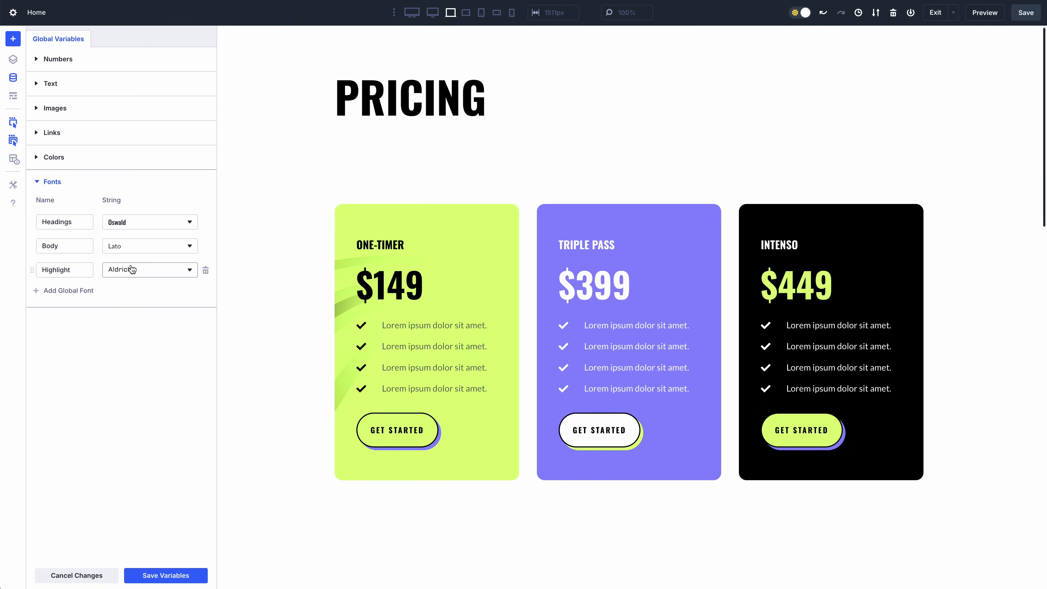
click(149, 225)
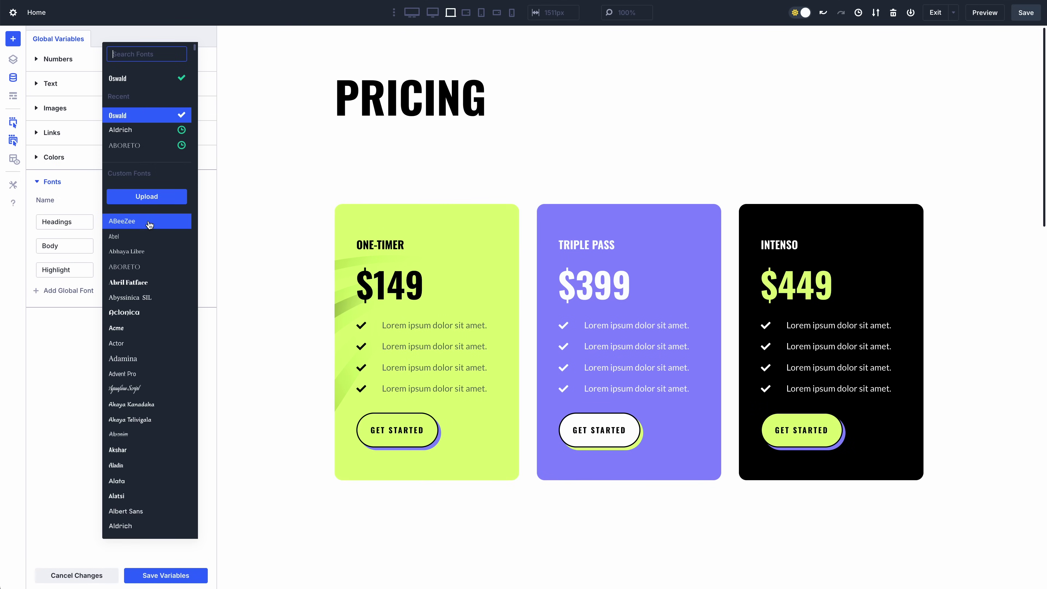
click(127, 527)
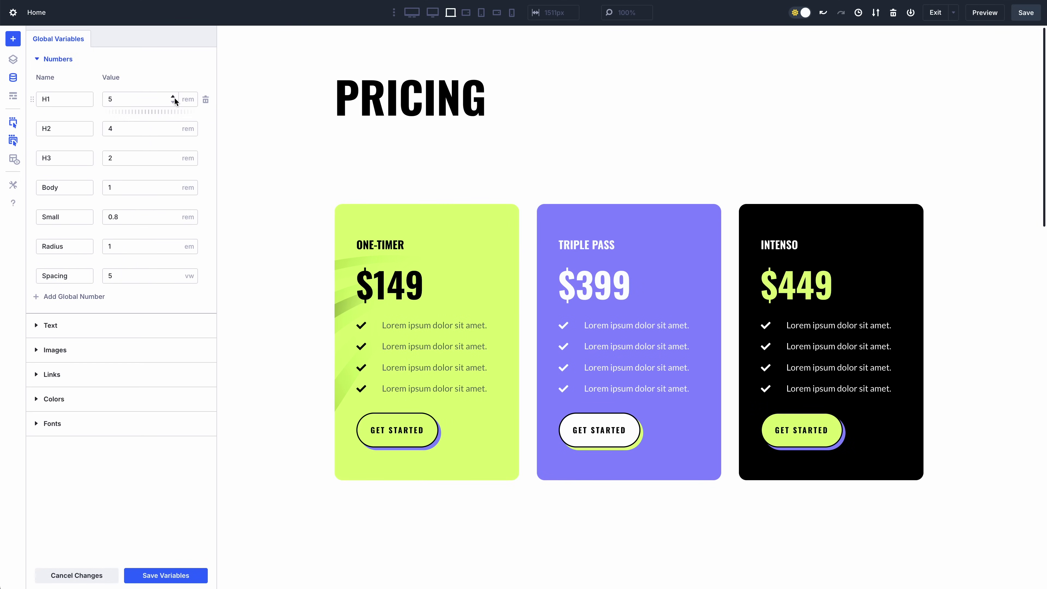
Raise H1 to 7rem, H2 to 6rem, and increase Radius for rounder cards.
click(174, 97)
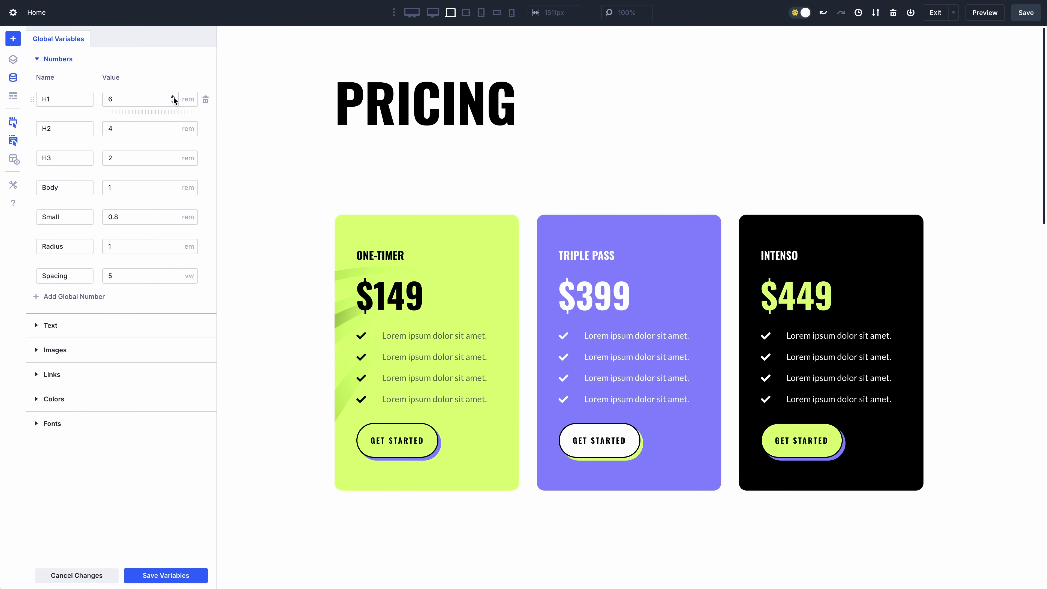
click(173, 97)
click(173, 126)
click(173, 126)
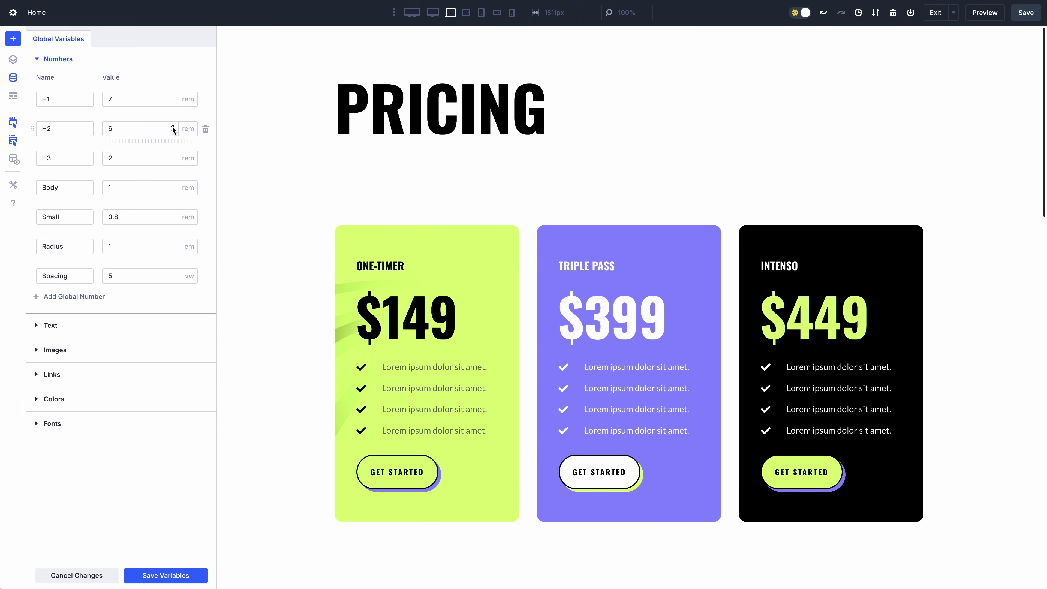
click(175, 244)
click(175, 244)
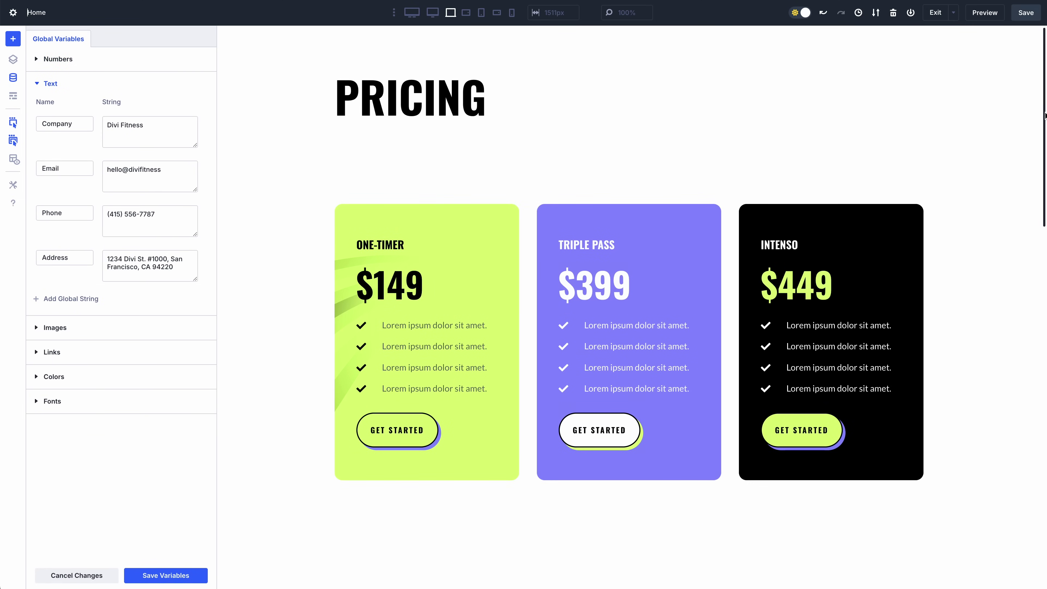
Replace the last digits of the Phone global text with a new number.
drag(1045, 115, 1044, 481)
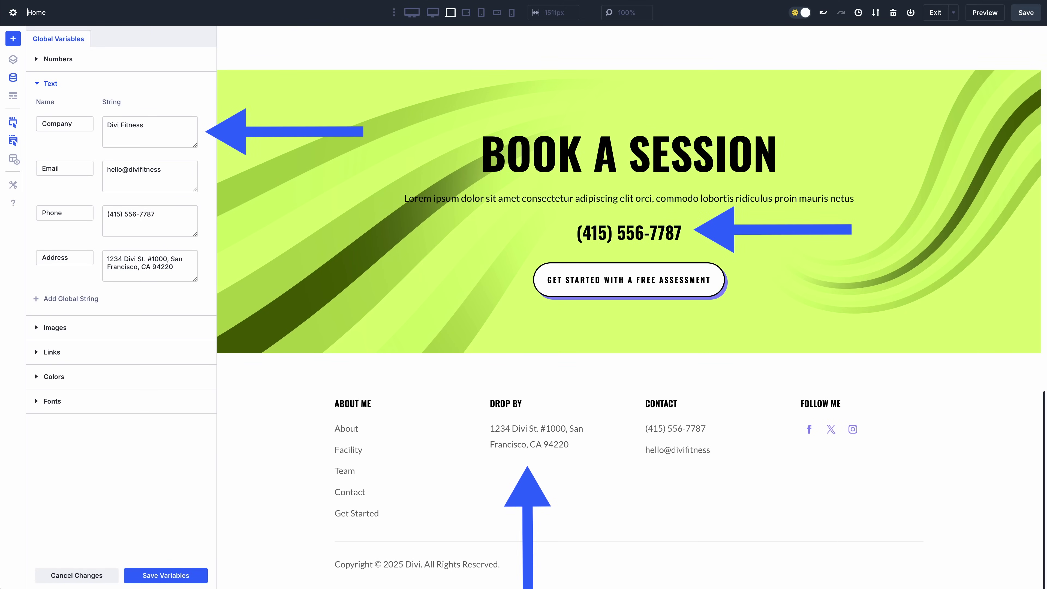
drag(126, 214, 169, 214)
text(445)
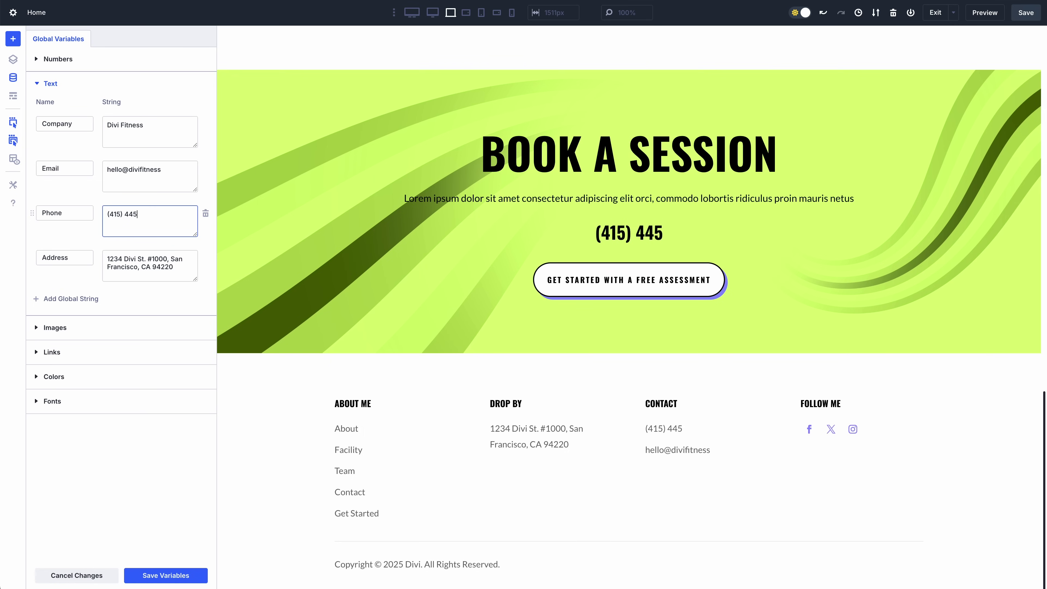
text(-7769)
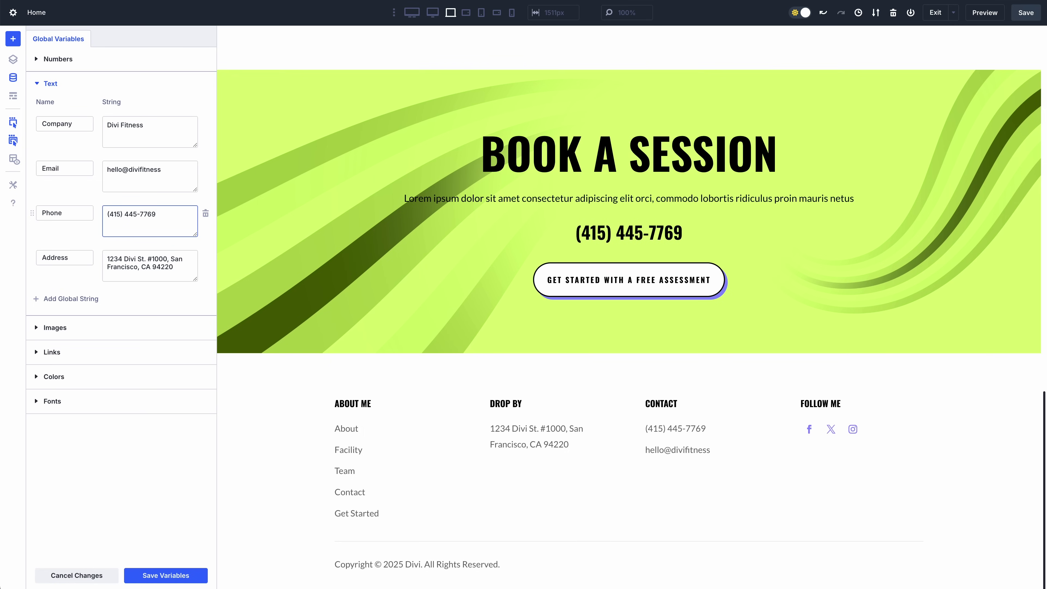
click(147, 477)
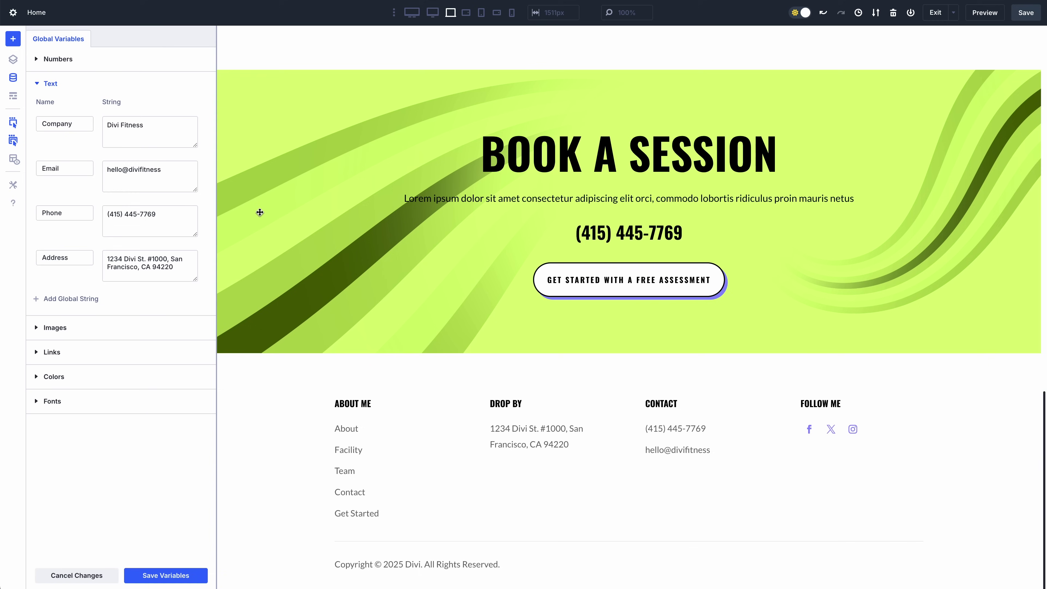
Show the Book a Session section's background image settings beside the global Images list.
click(274, 210)
click(956, 126)
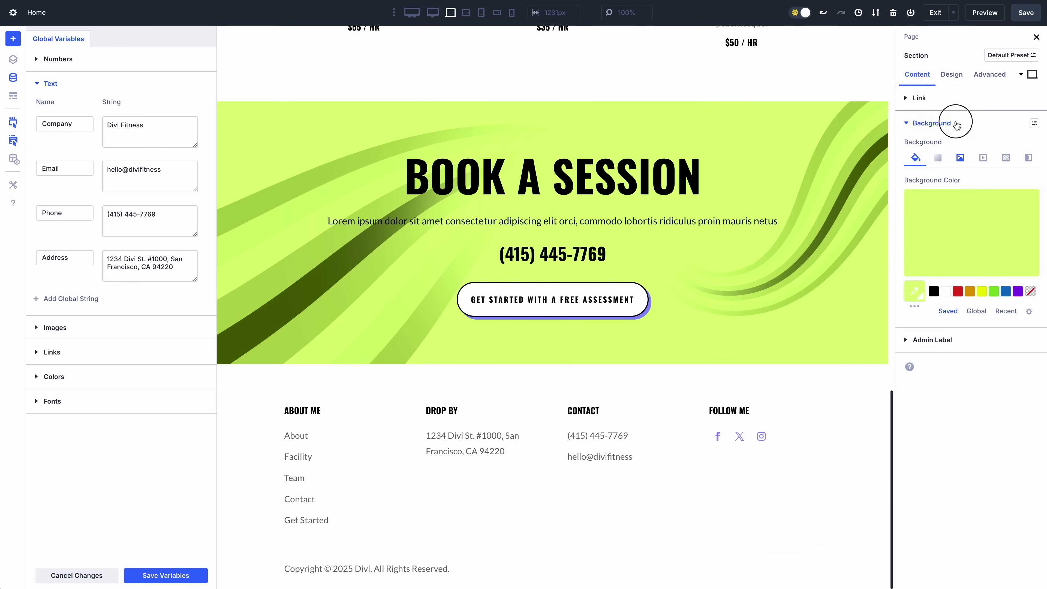
click(964, 161)
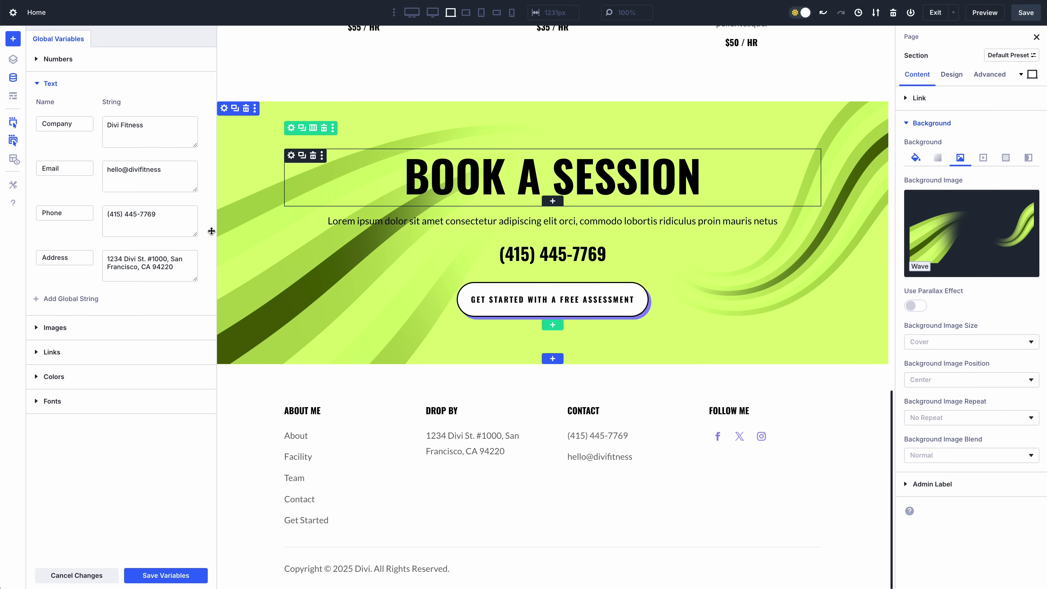
click(108, 323)
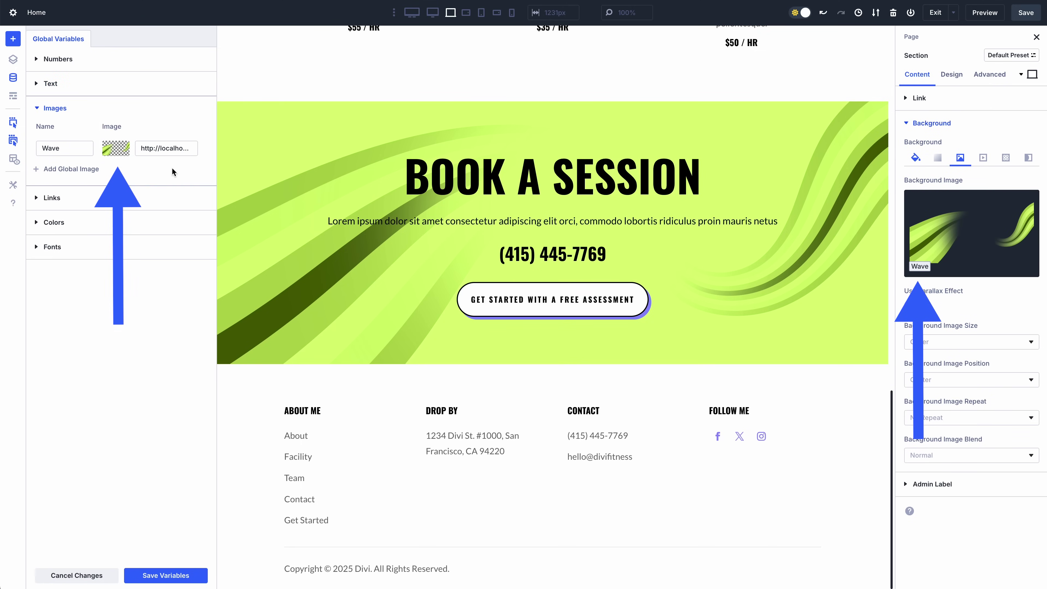